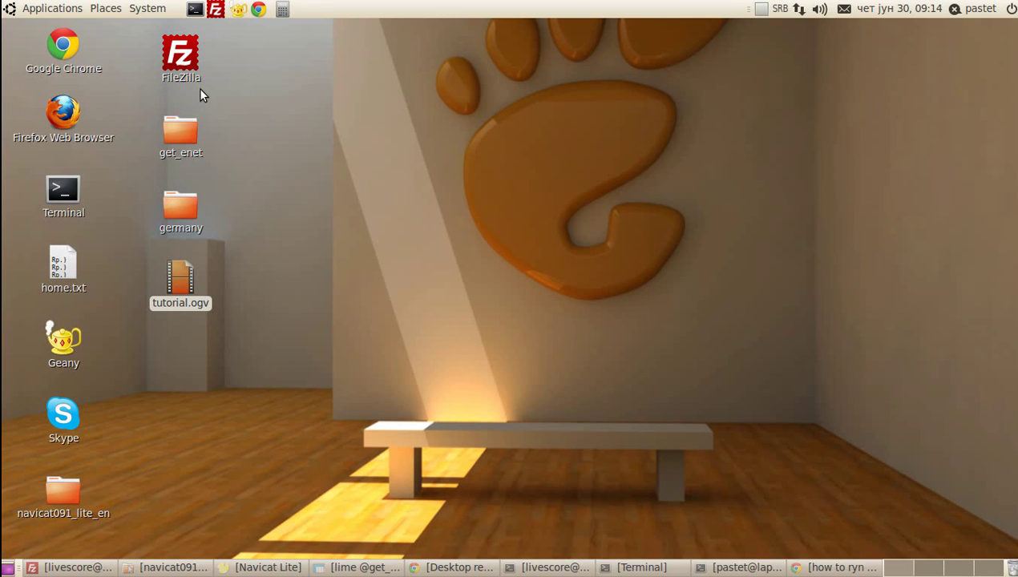
Step: Launch Chrome and search 'my ip address' on google.bg
left_click(65, 56)
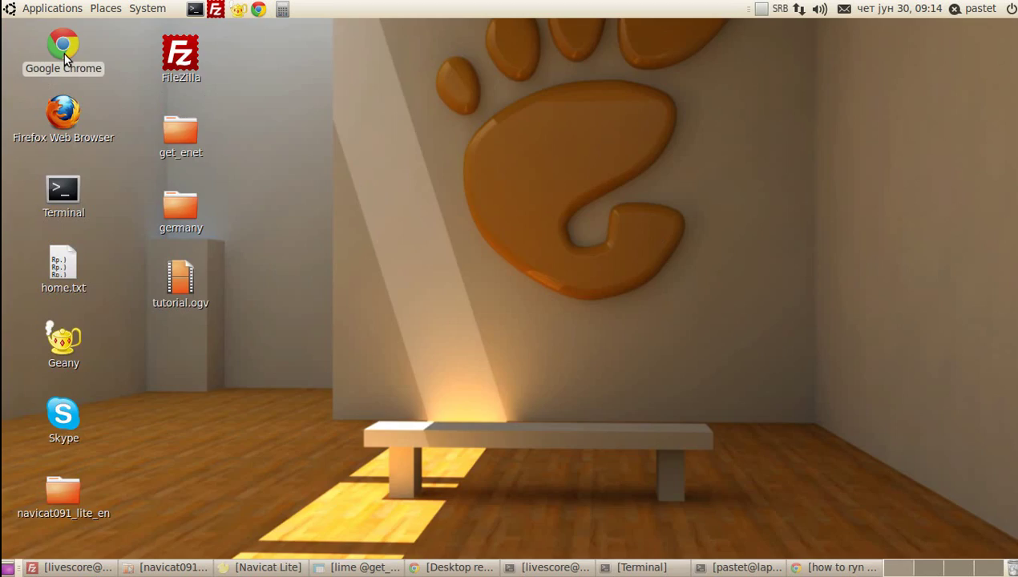
double_click(65, 56)
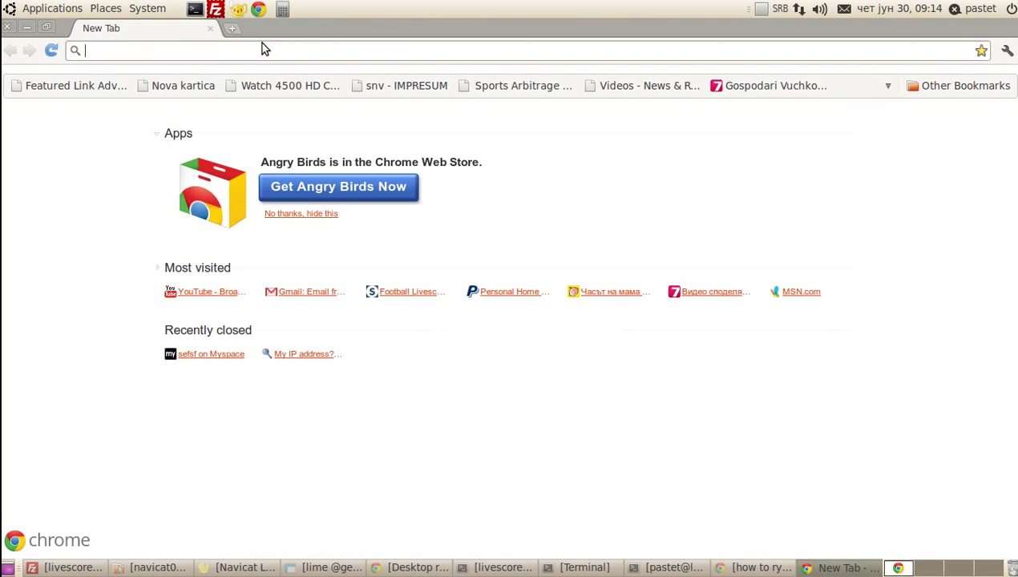
type("go")
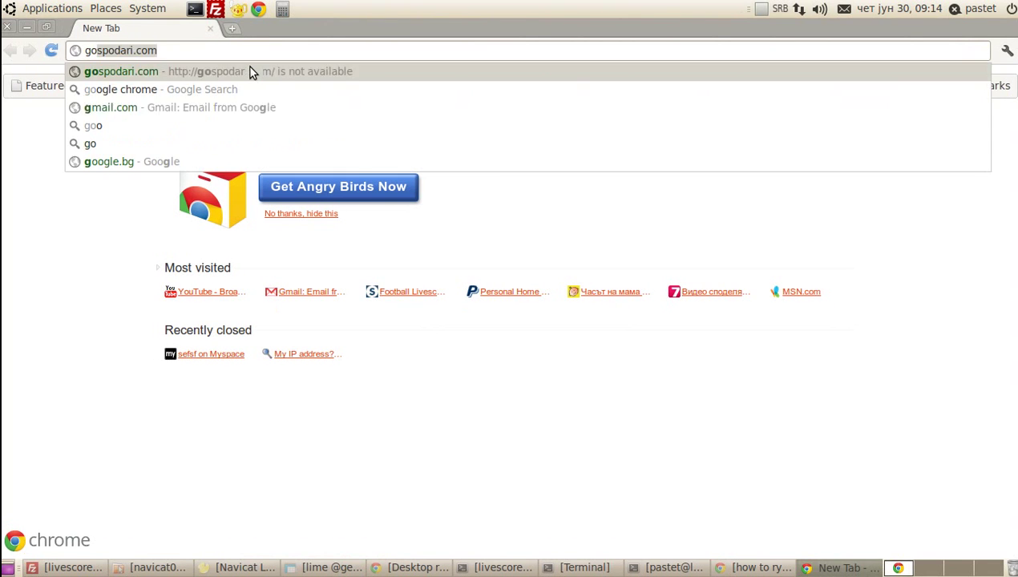
type("ogle.bg")
key("Return")
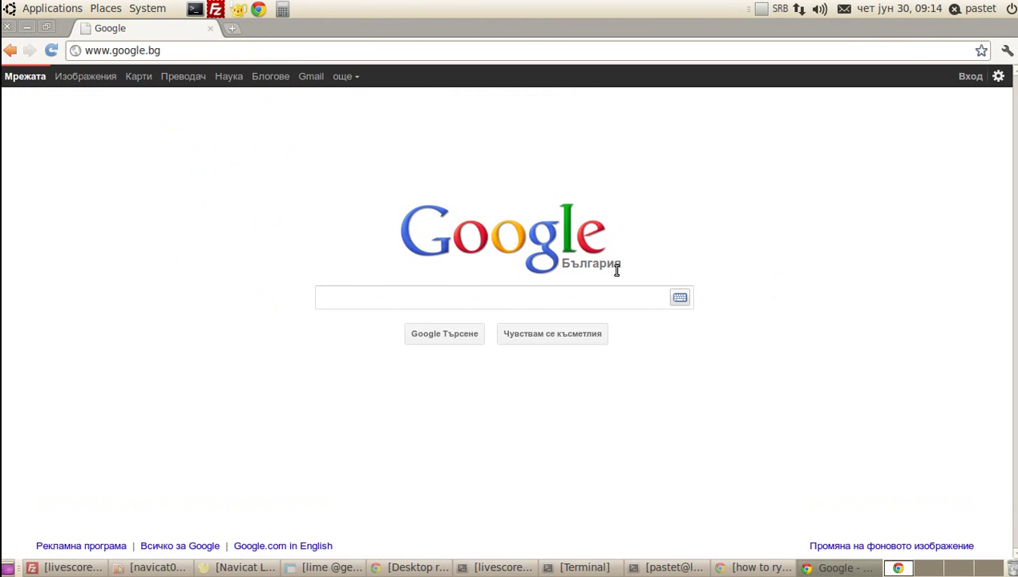
type("my ip a")
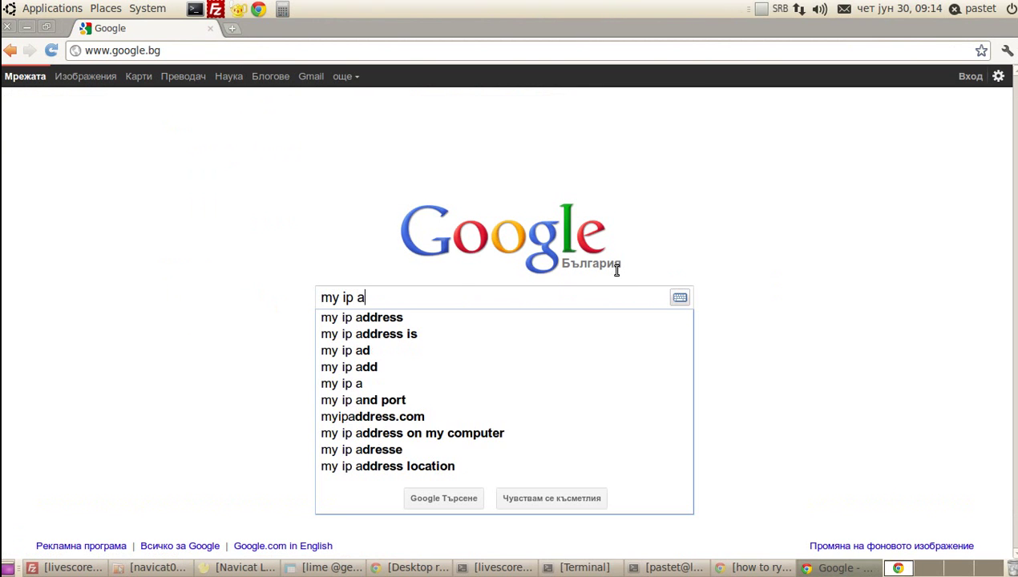
type("ddress")
key("Return")
left_click(485, 273)
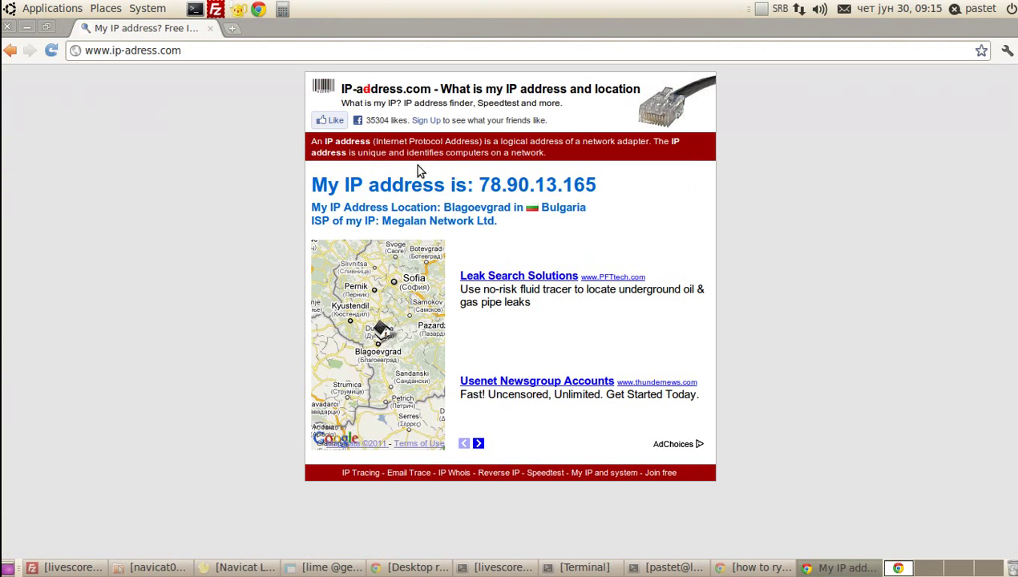
left_click_drag(477, 184, 598, 185)
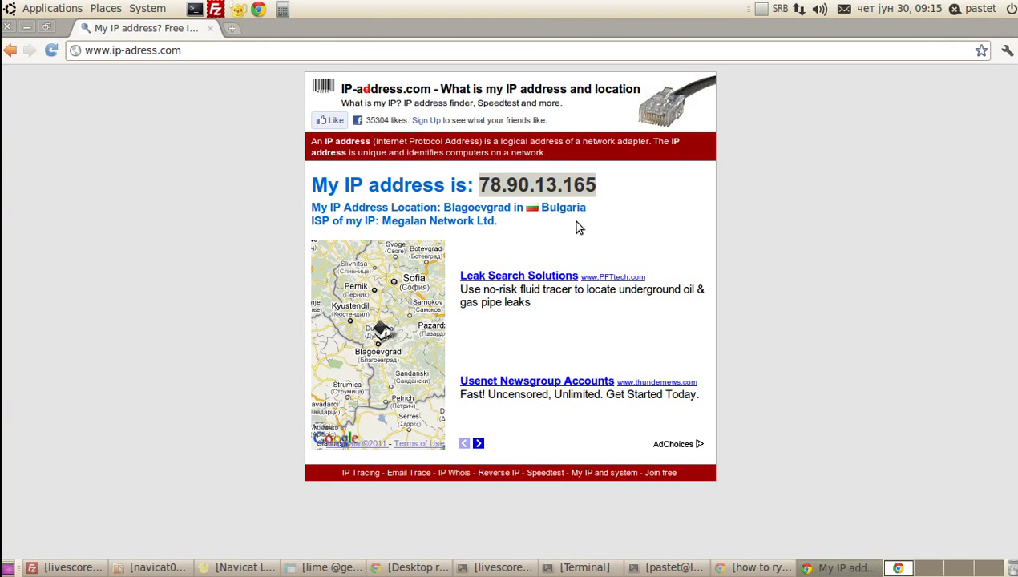
left_click(278, 160)
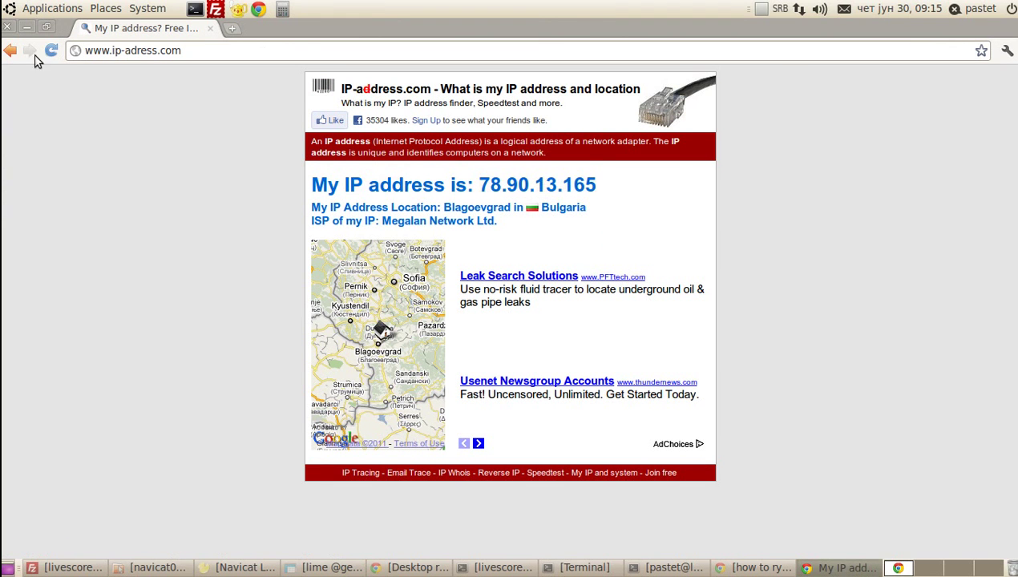
left_click(10, 28)
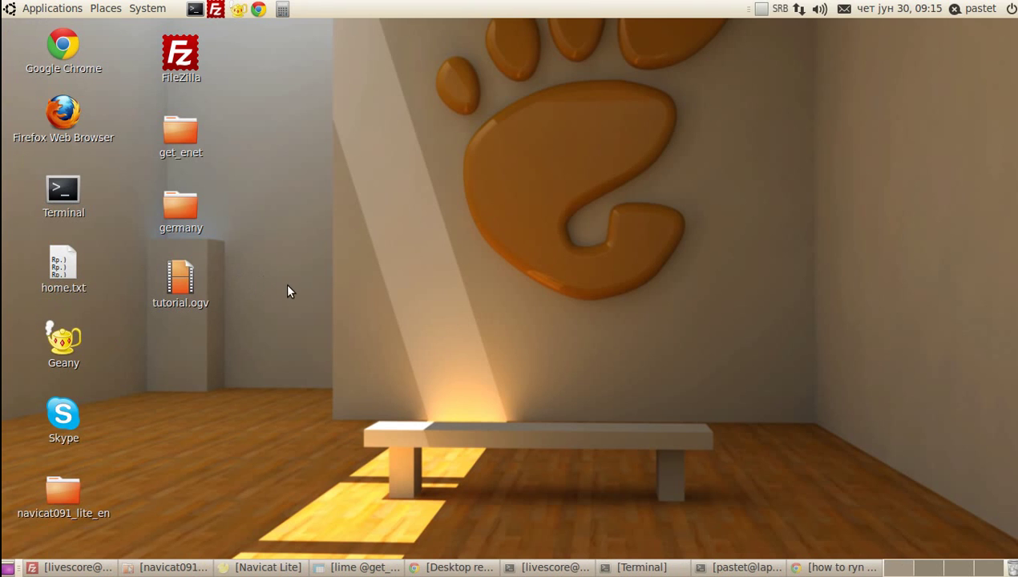
Step: Append --proxy-server=68.168.132.181:17489 to the Chrome launcher's Command field in its Properties
right_click(71, 49)
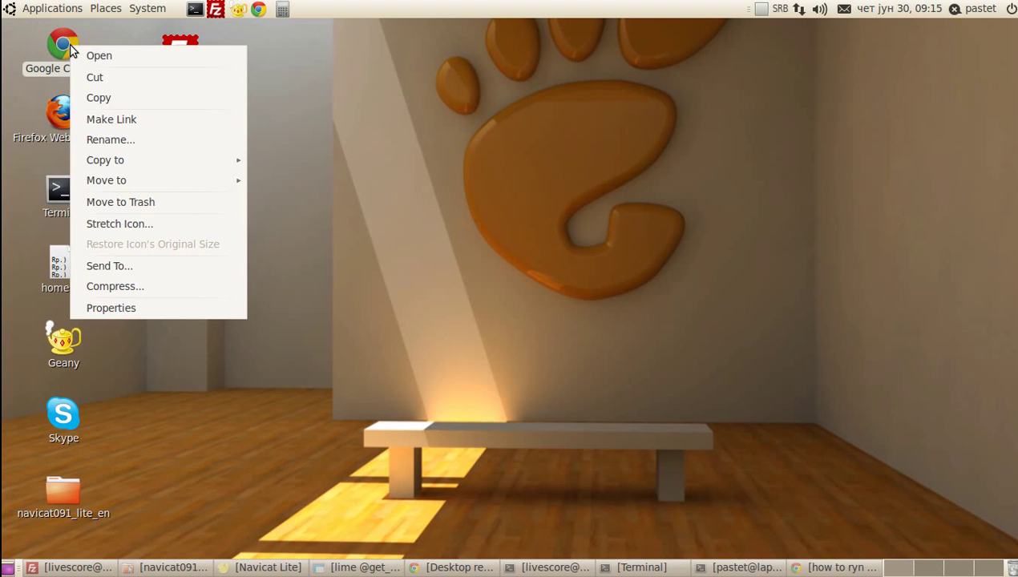
left_click(120, 309)
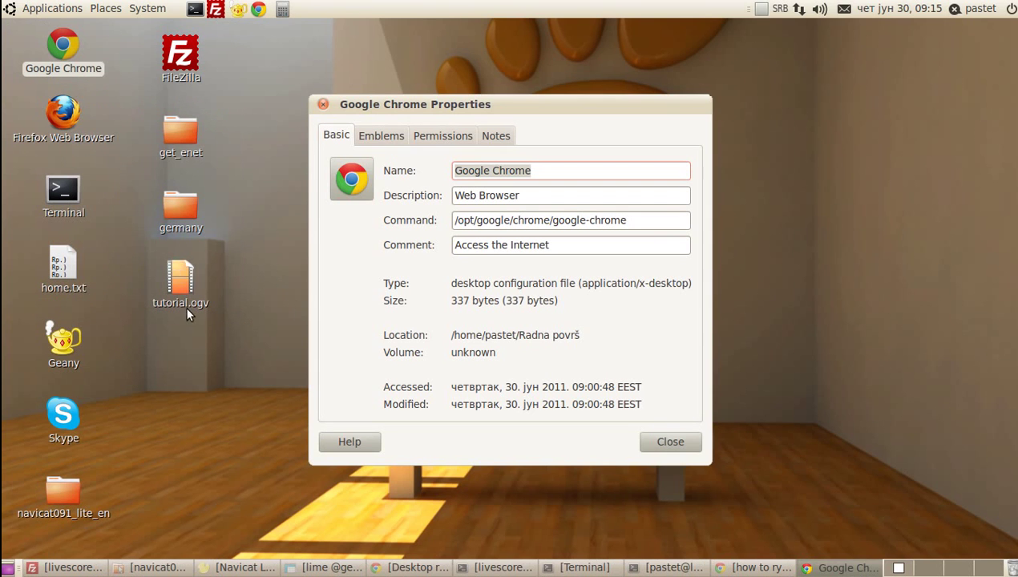
left_click(465, 219)
left_click(665, 219)
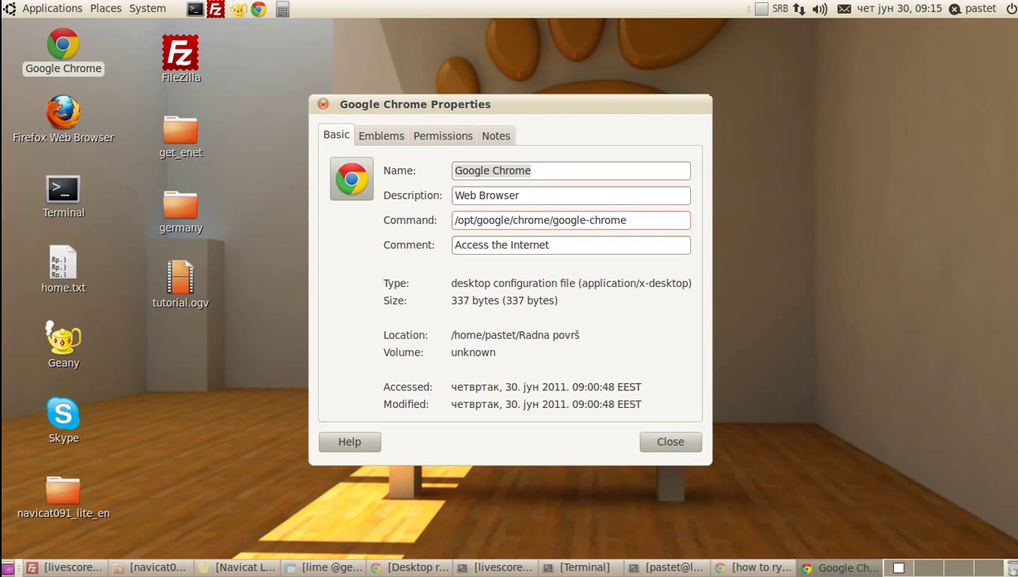
key("alt+shift")
type("--")
type("p")
type("roxy")
type("-serve")
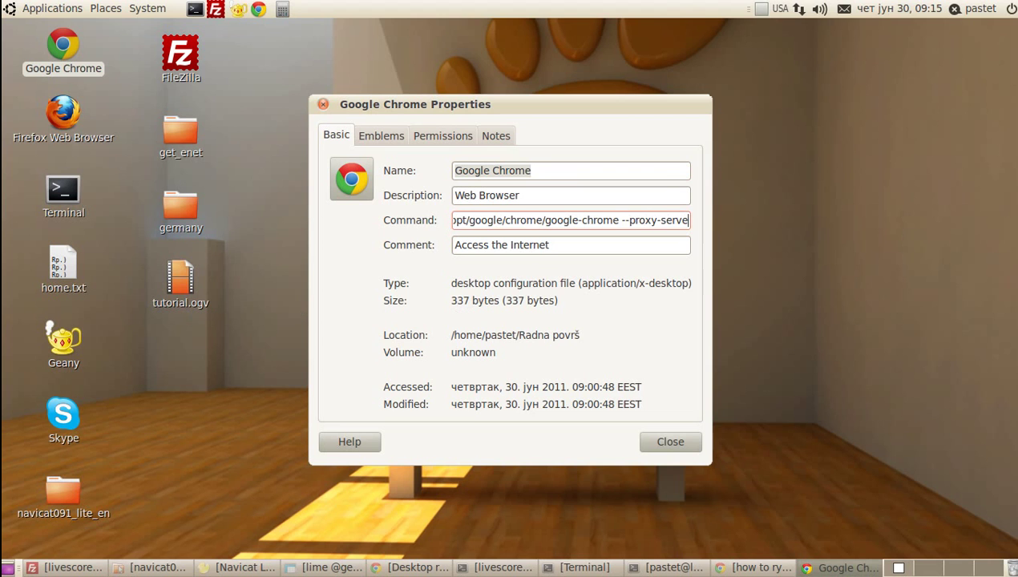
type("r=")
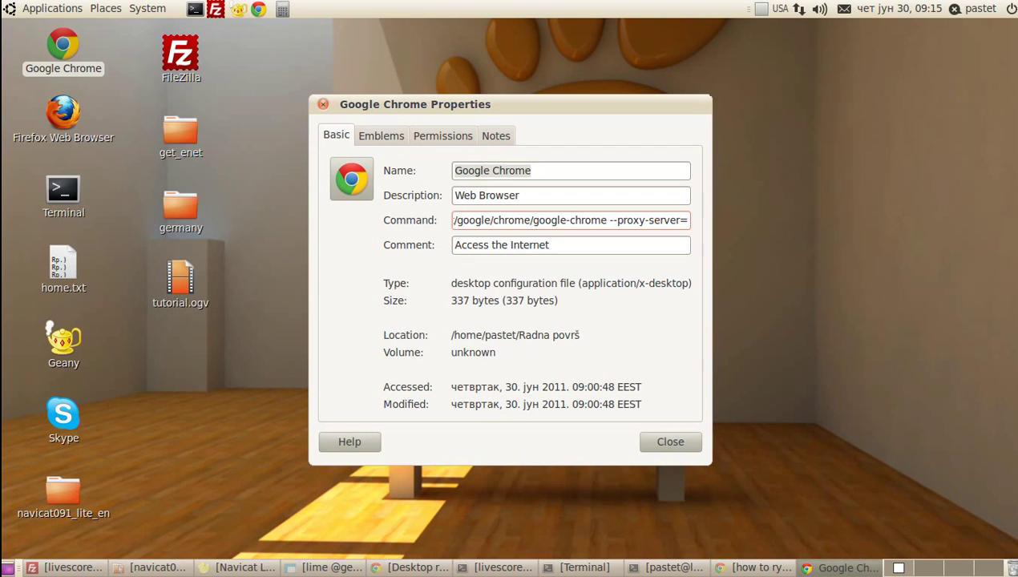
type("6")
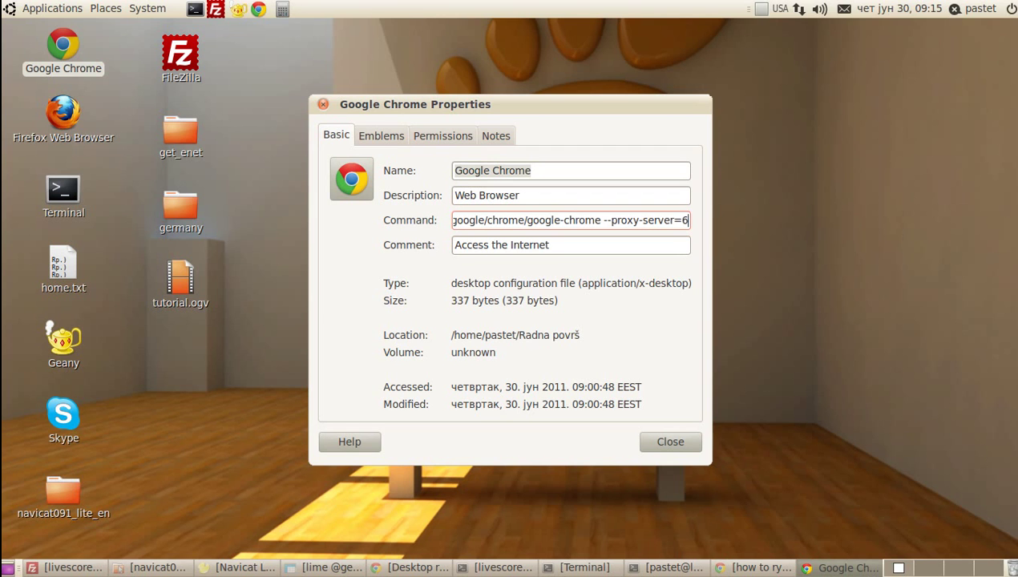
type("8.1")
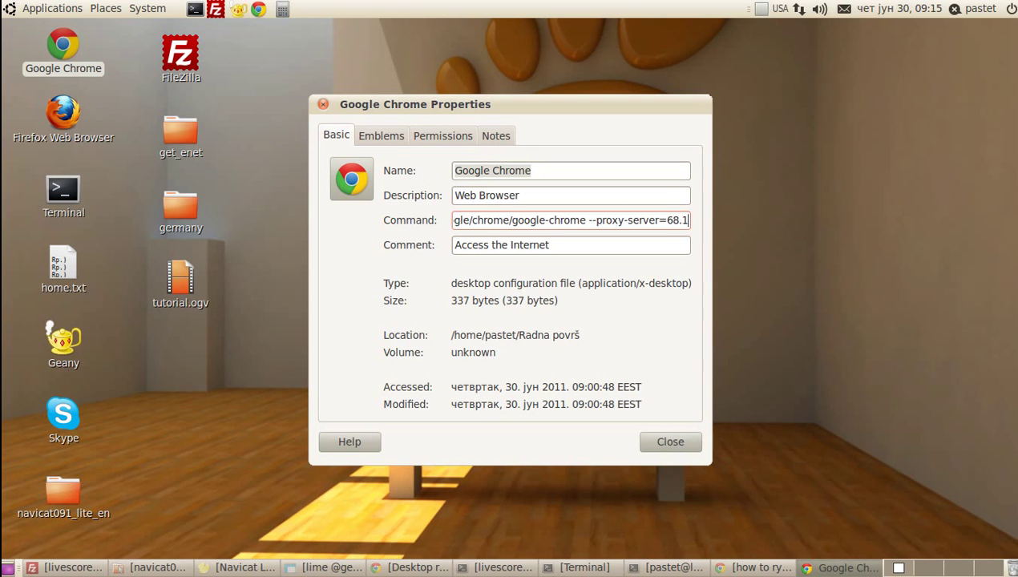
type("68.")
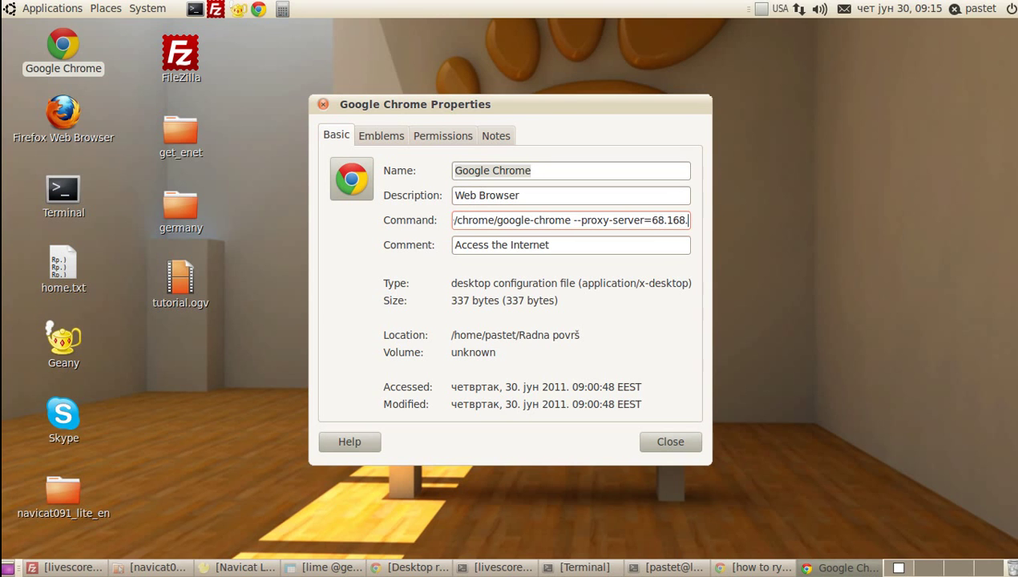
type("132")
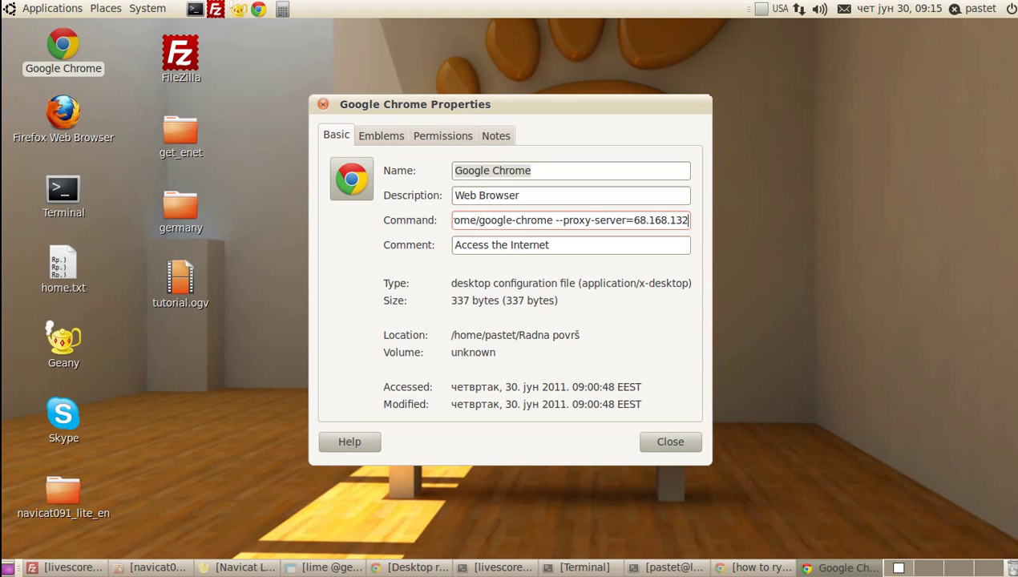
type(".18")
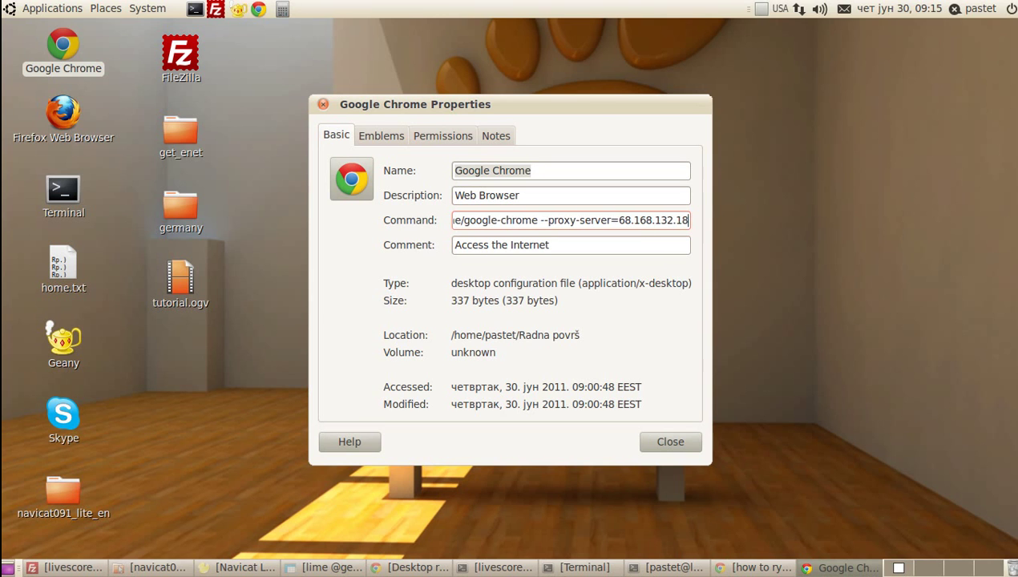
type("1:")
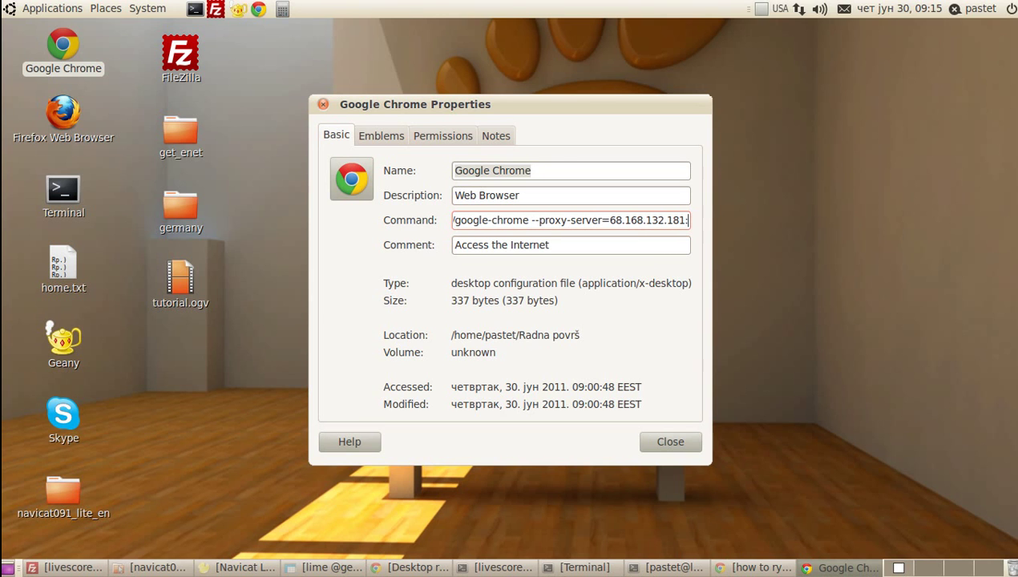
type("174")
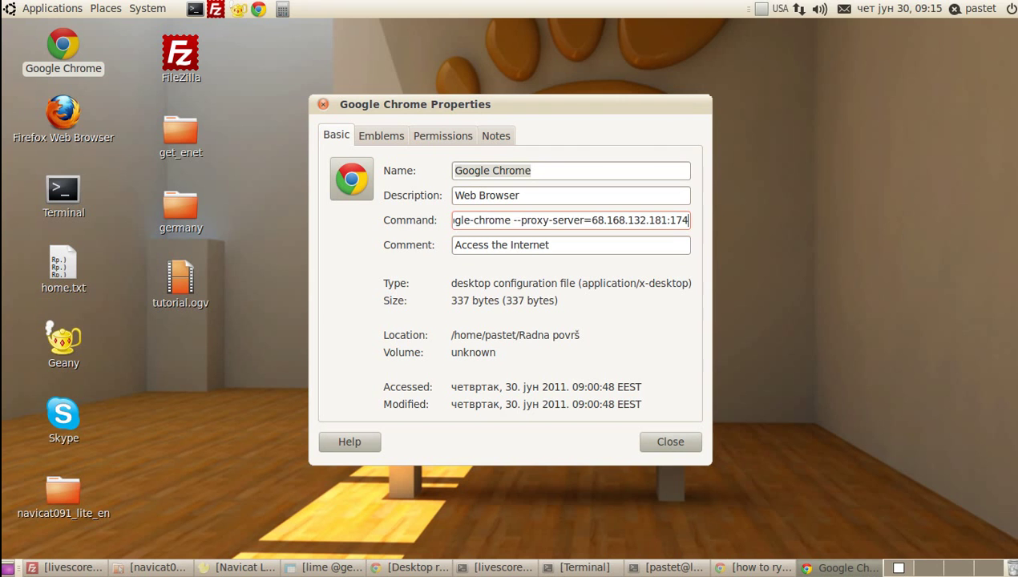
type("89")
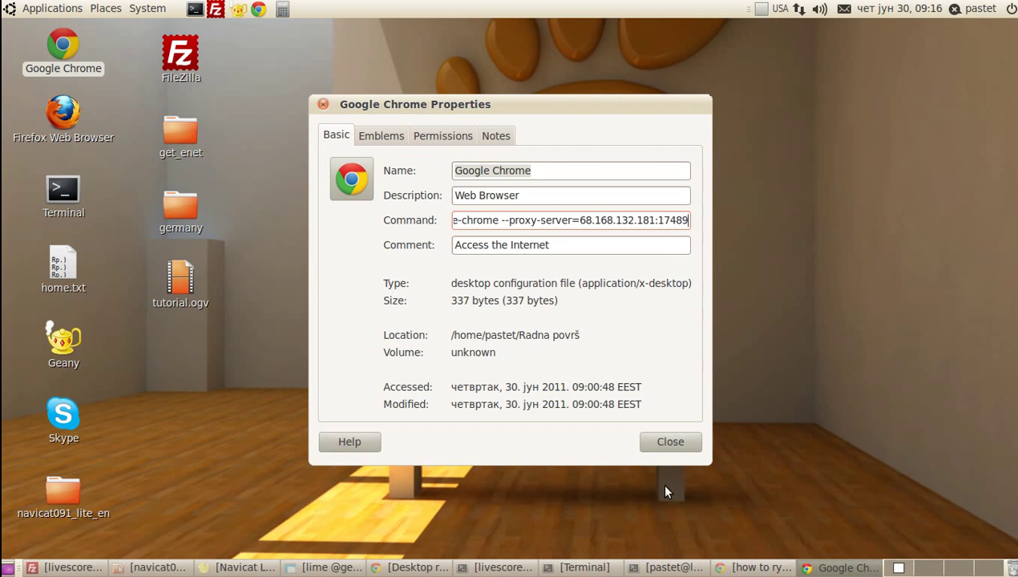
left_click(672, 442)
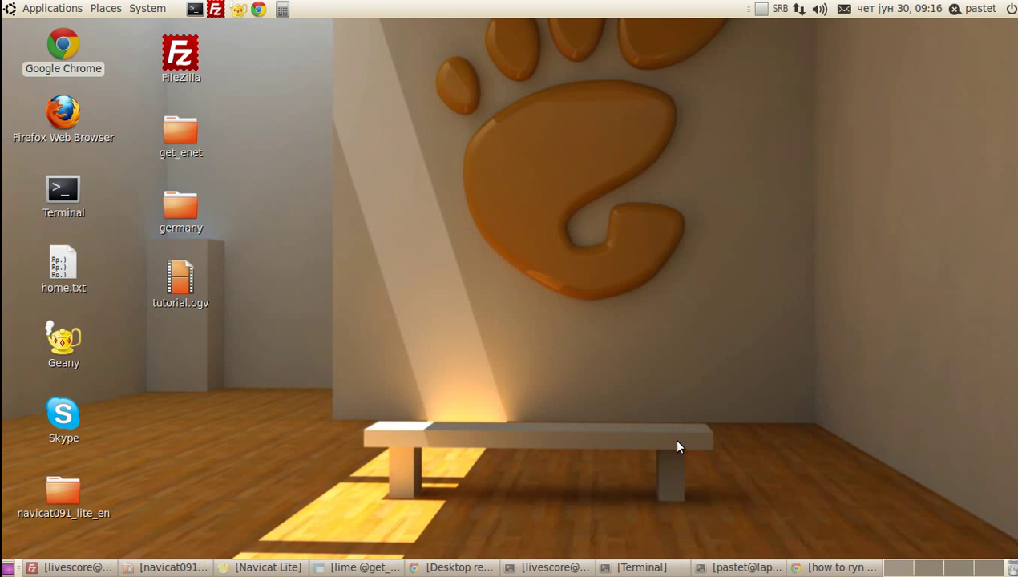
double_click(66, 40)
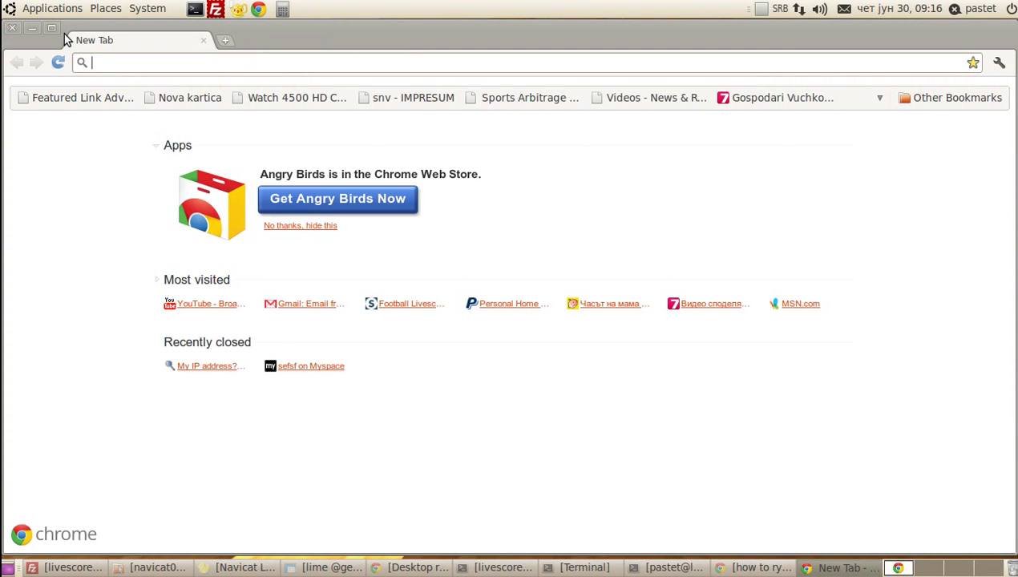
type("google.bg")
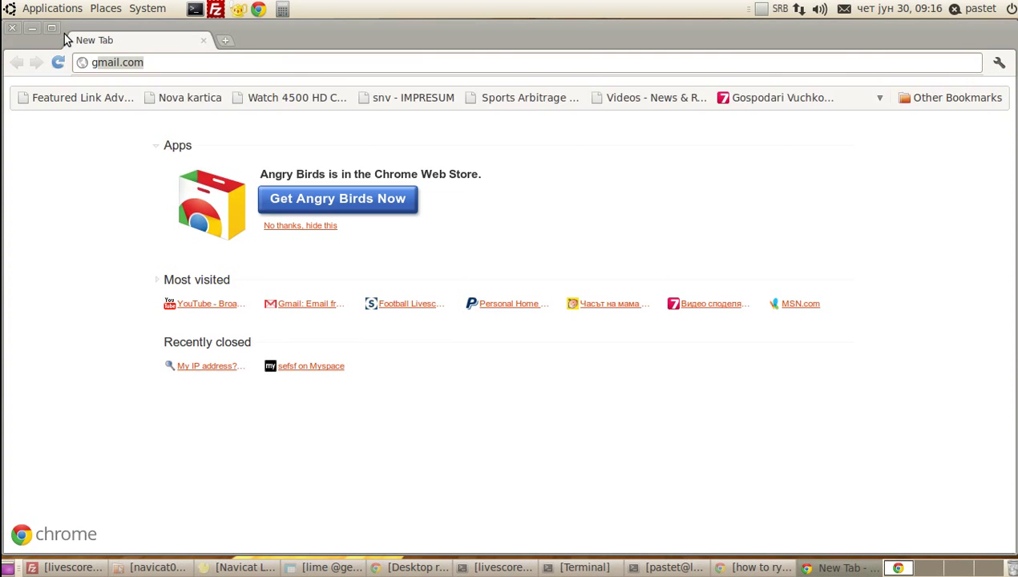
key("Return")
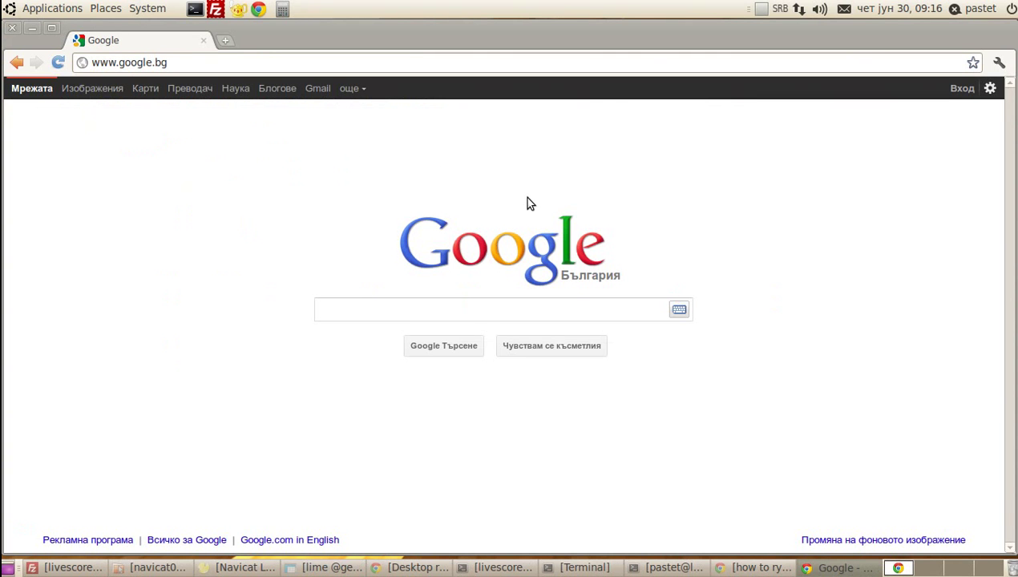
type("my ip")
key("Down")
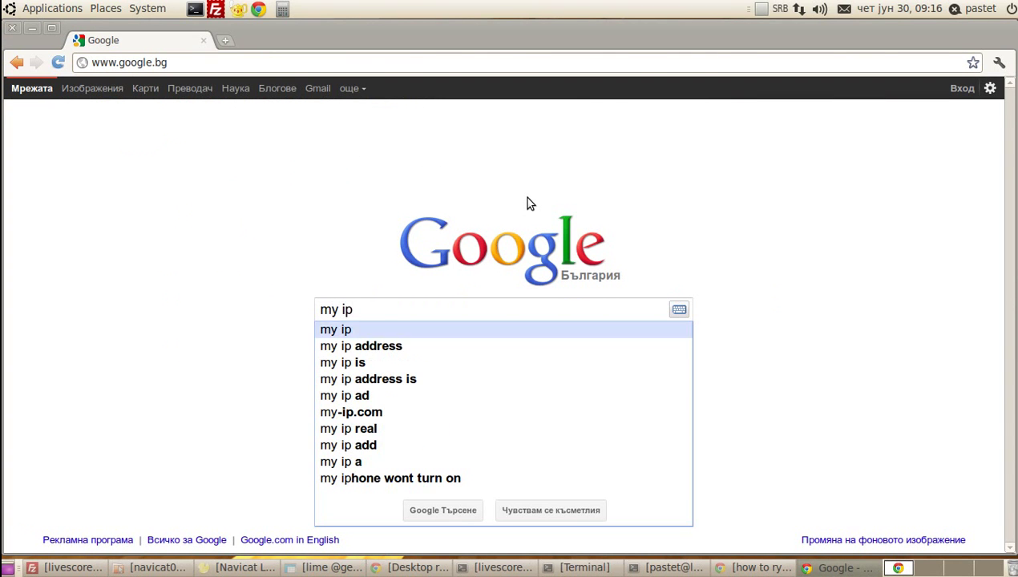
key("Down")
key("Return")
left_click(425, 287)
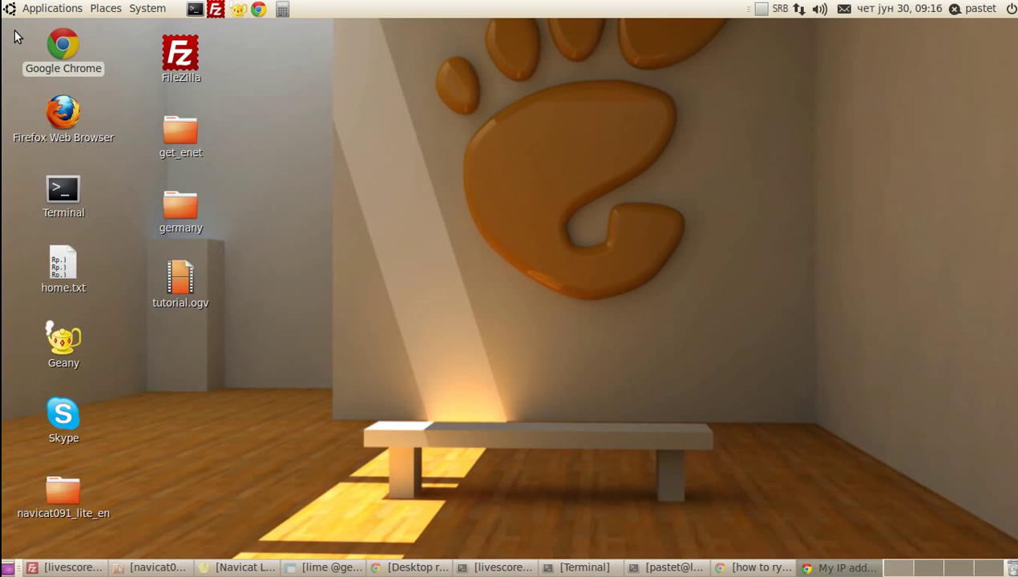
Step: Close all three open Chrome windows
left_click(12, 29)
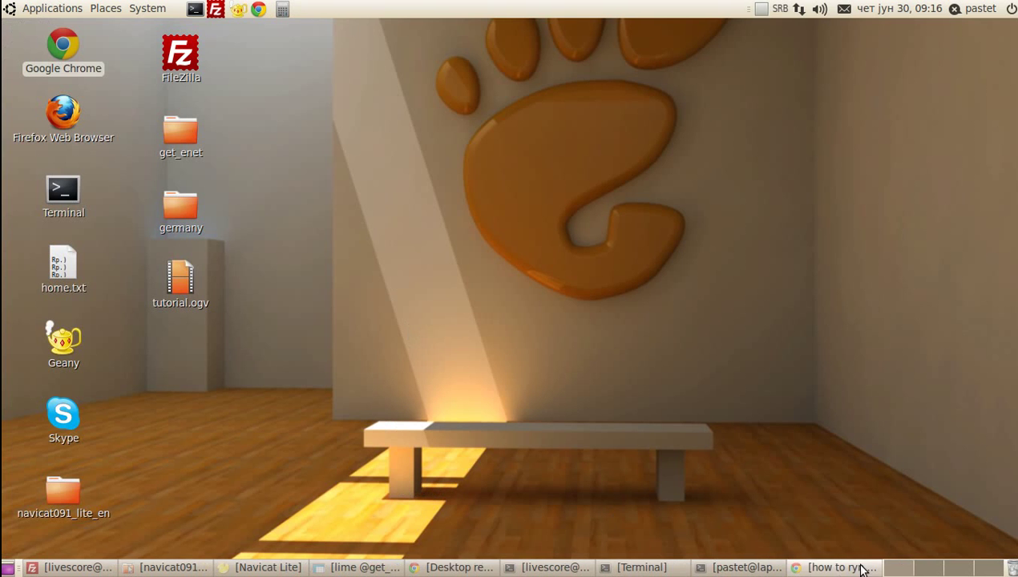
left_click(862, 569)
left_click(12, 29)
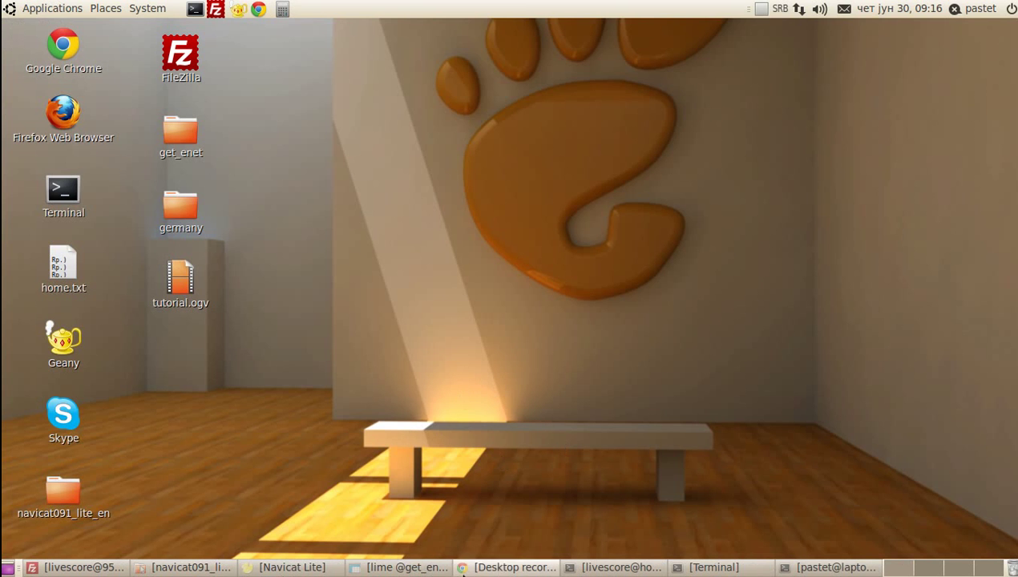
left_click(463, 570)
left_click(11, 32)
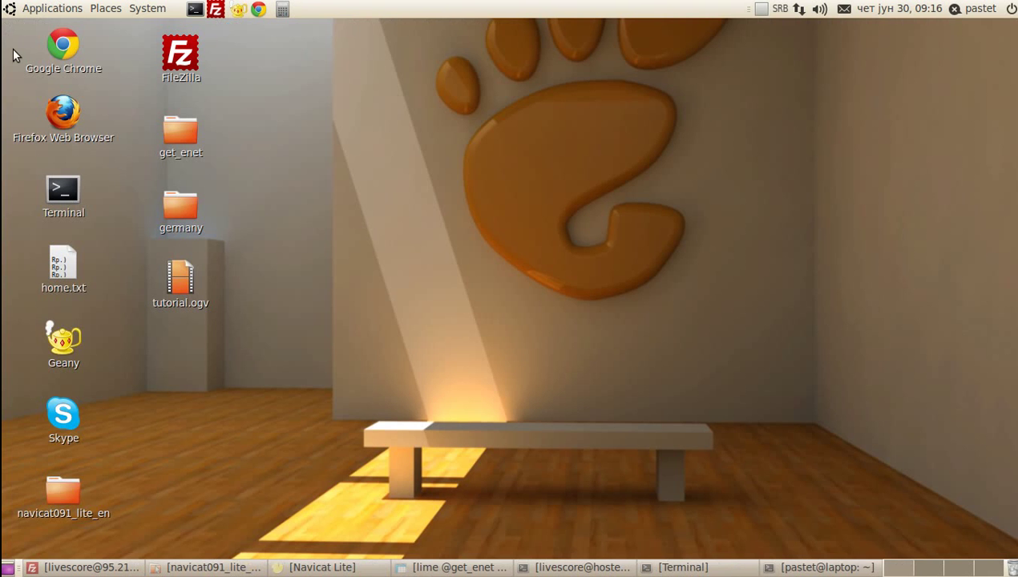
Step: Confirm the Chrome launcher's command still includes --proxy-server=68.168.132.181:17489
right_click(58, 56)
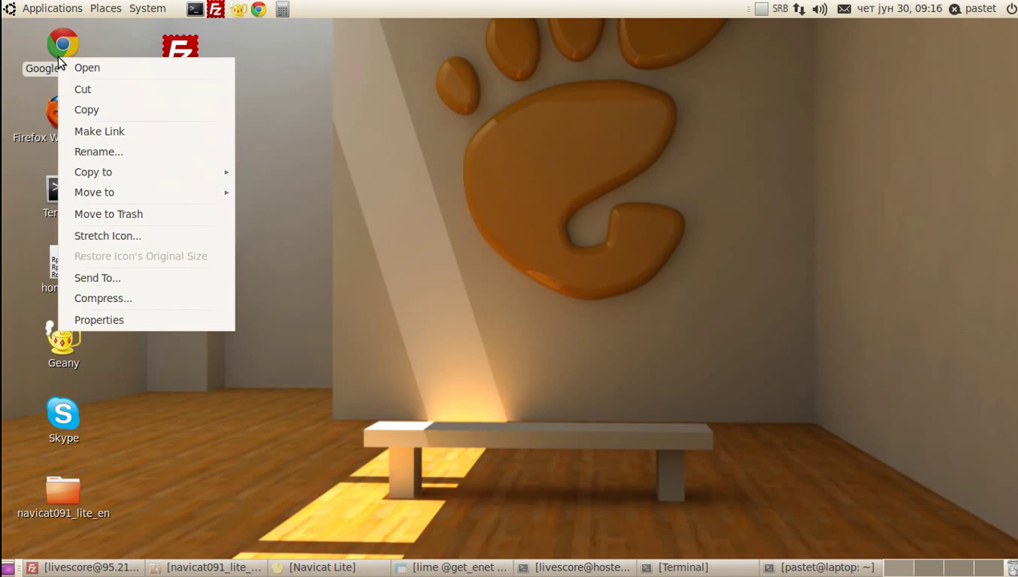
left_click(116, 321)
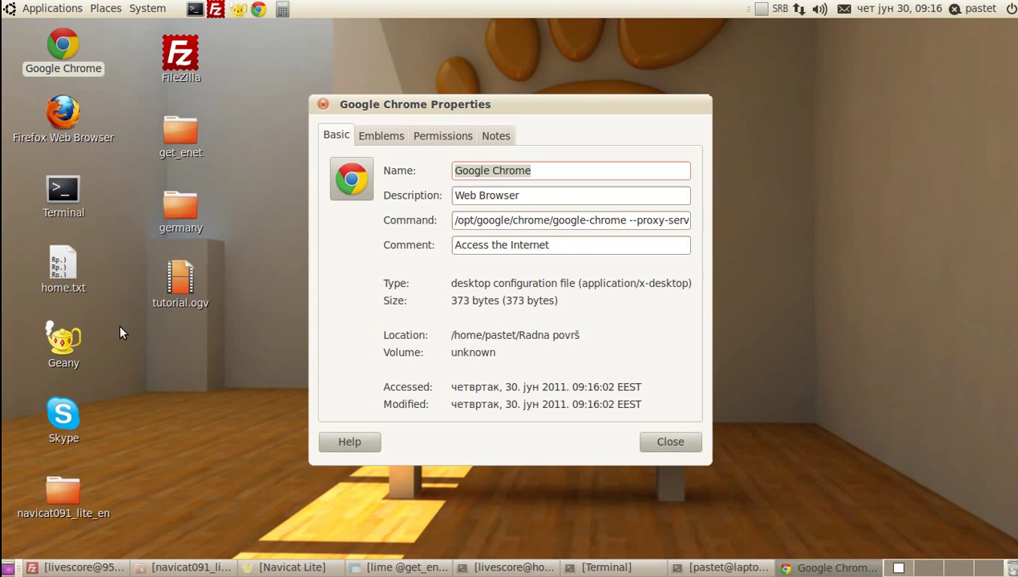
left_click(619, 222)
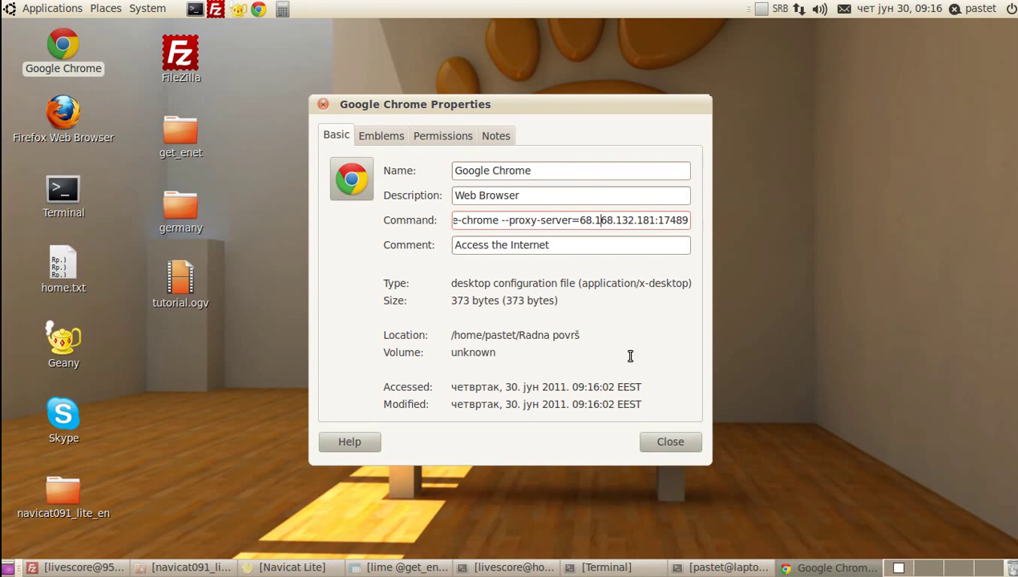
left_click(674, 444)
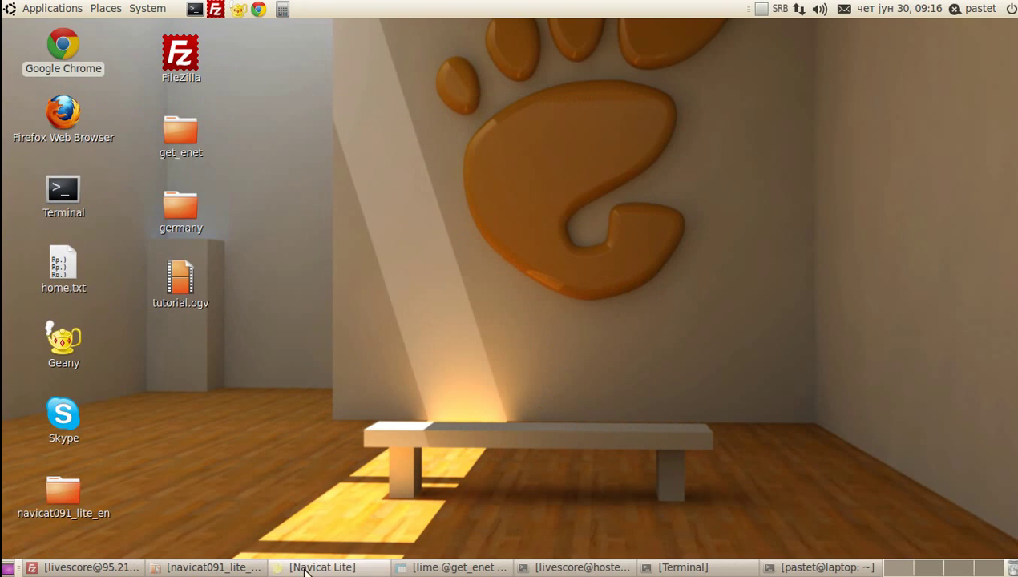
left_click(897, 570)
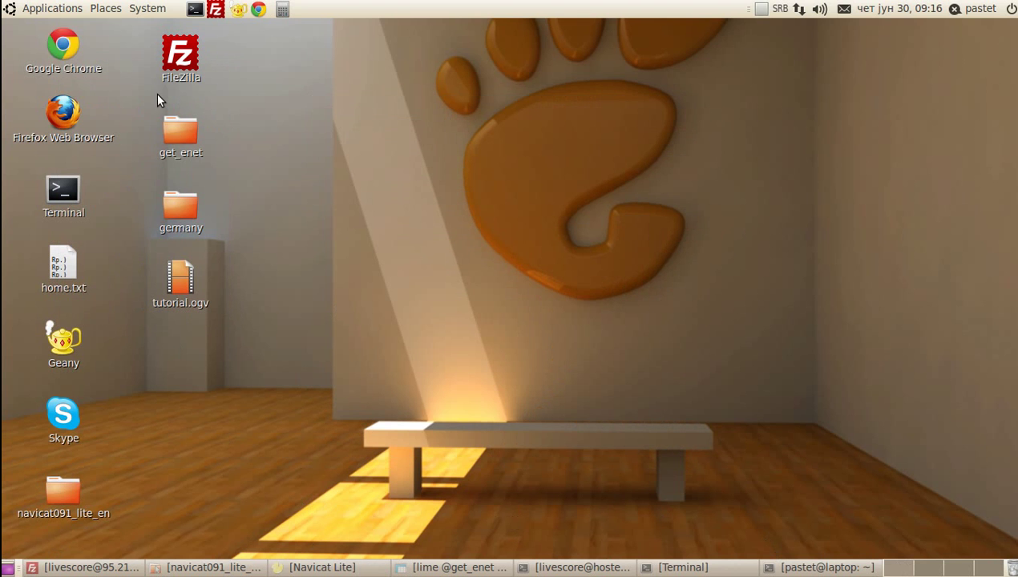
left_click(67, 64)
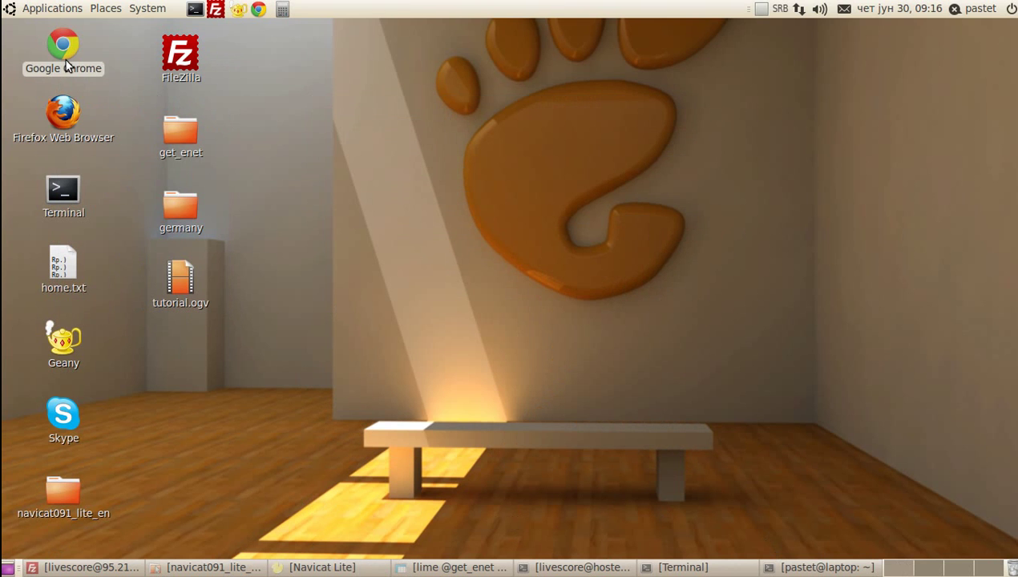
Step: Launch Chrome with the proxy and open the ip-adress.com result for 'my ip address'
double_click(67, 61)
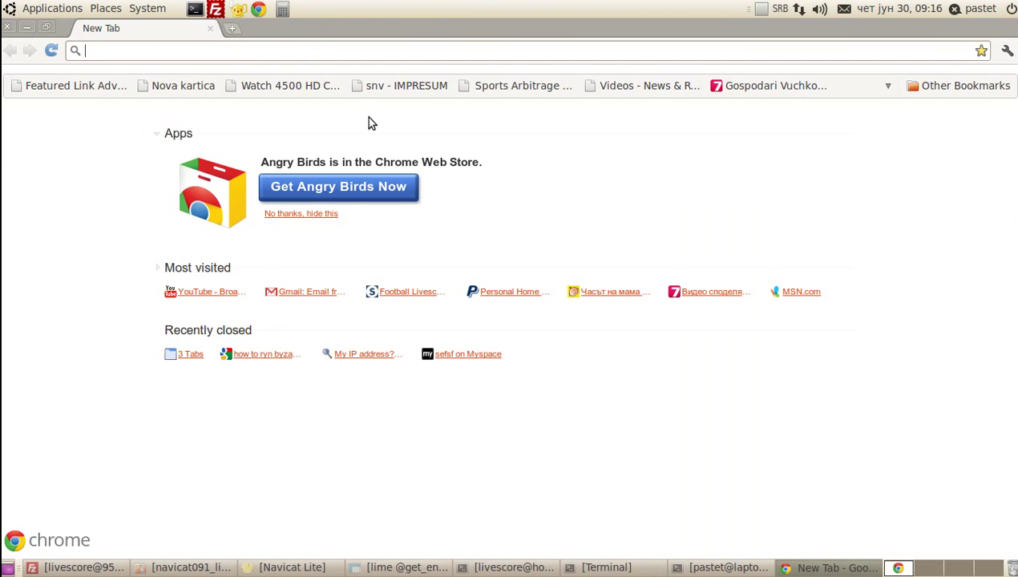
type("my ip address")
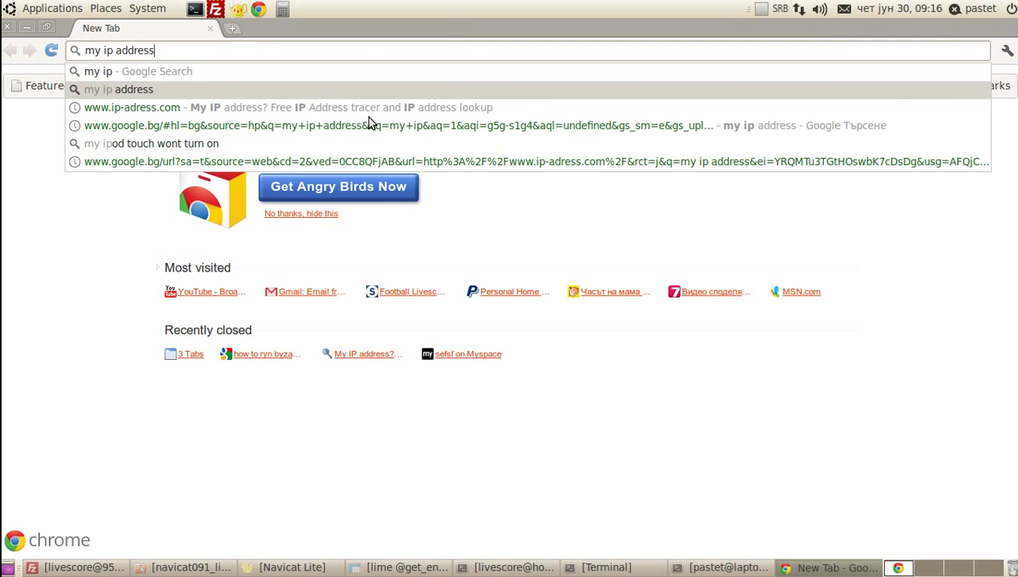
key("Return")
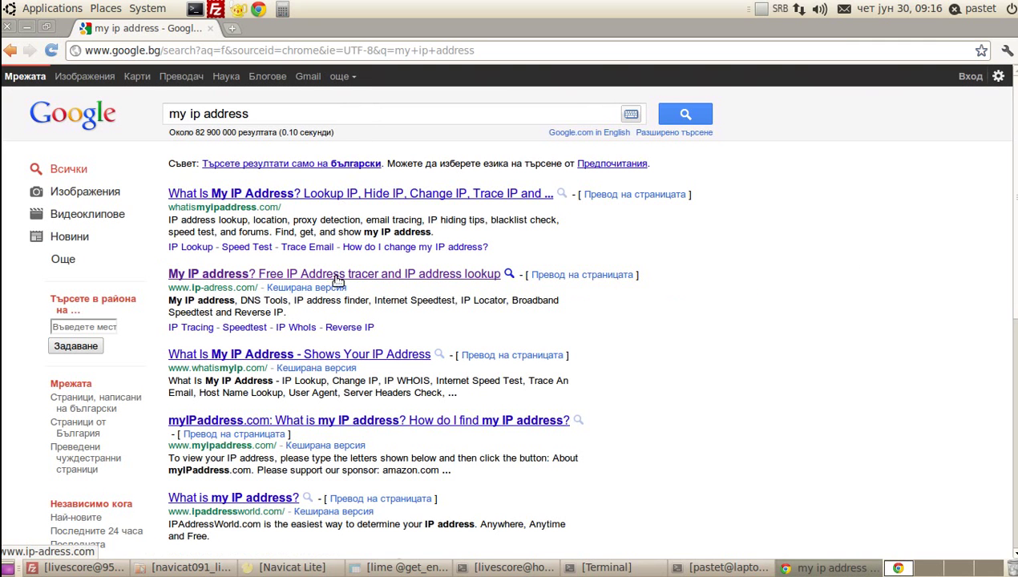
left_click(340, 275)
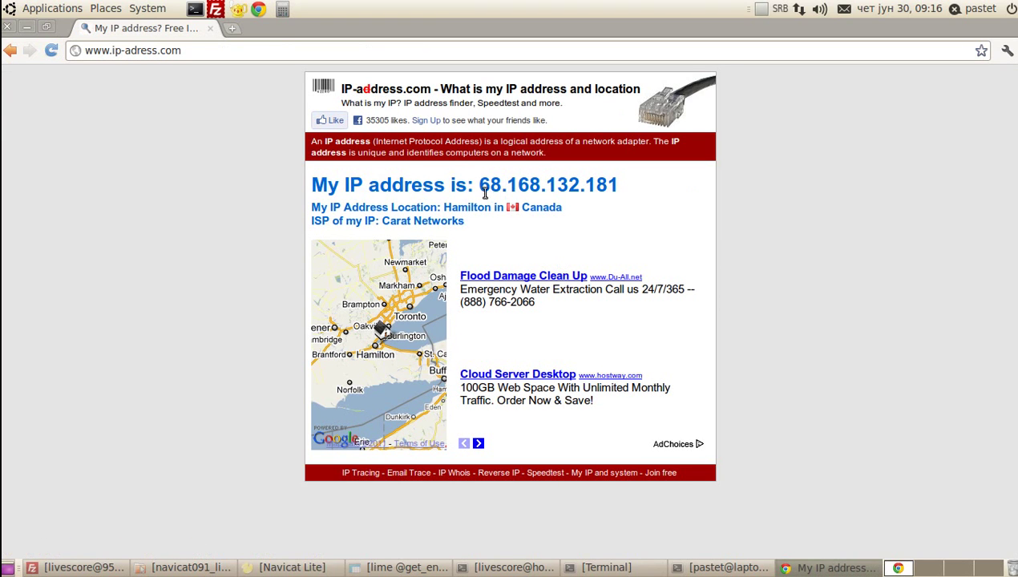
left_click_drag(479, 185, 501, 187)
double_click(514, 183)
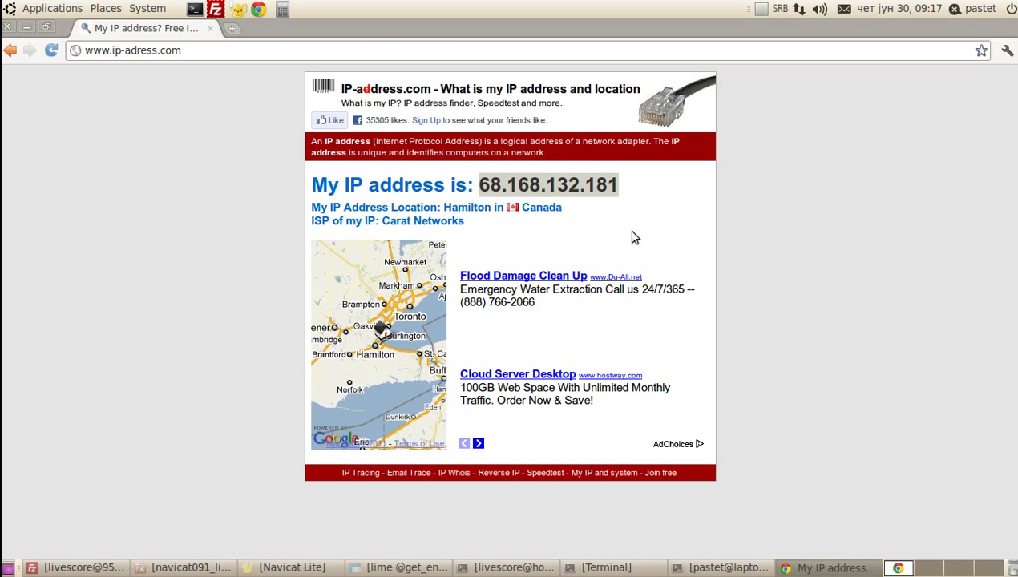
left_click(627, 231)
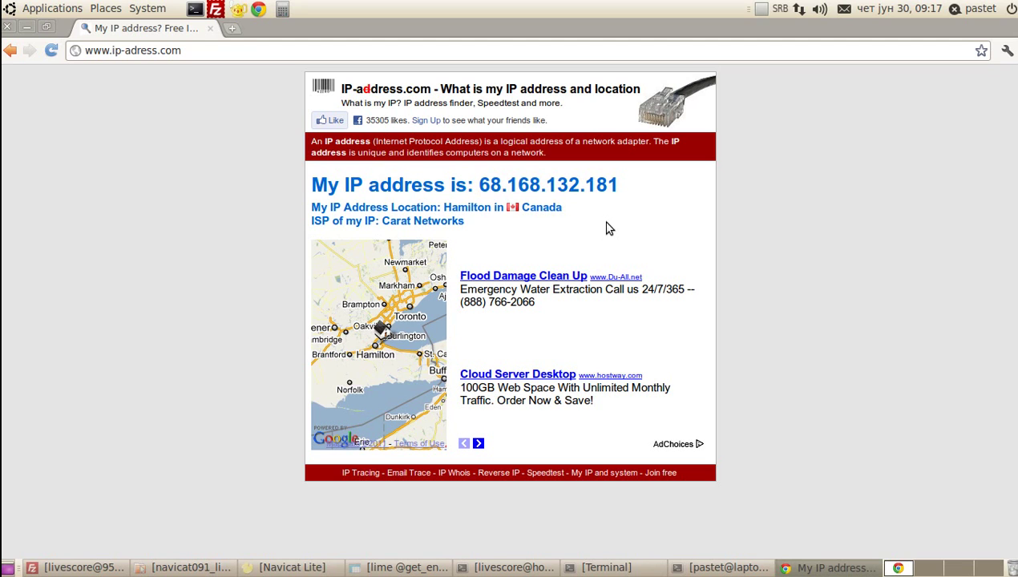
triple_click(141, 177)
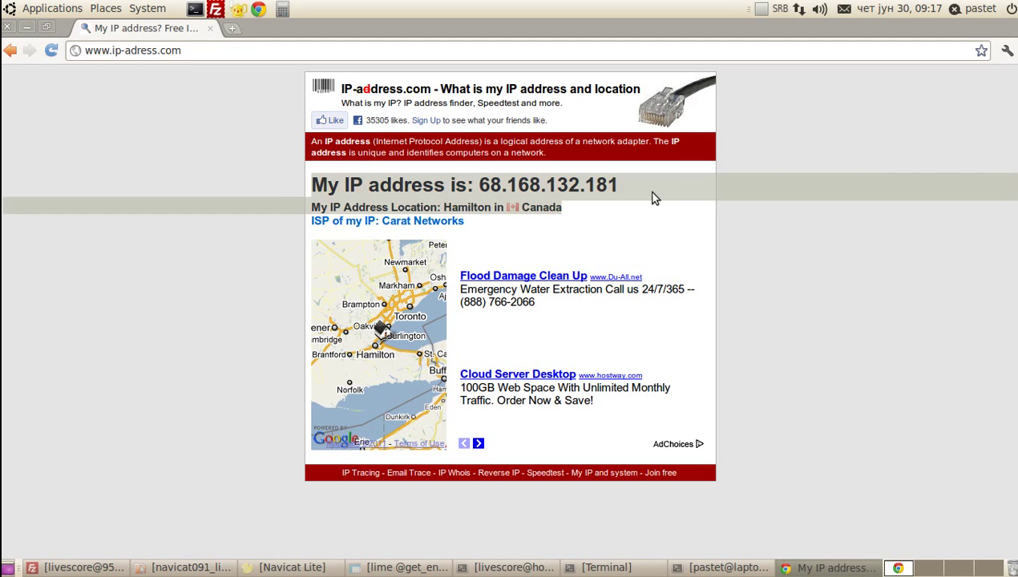
left_click(653, 230)
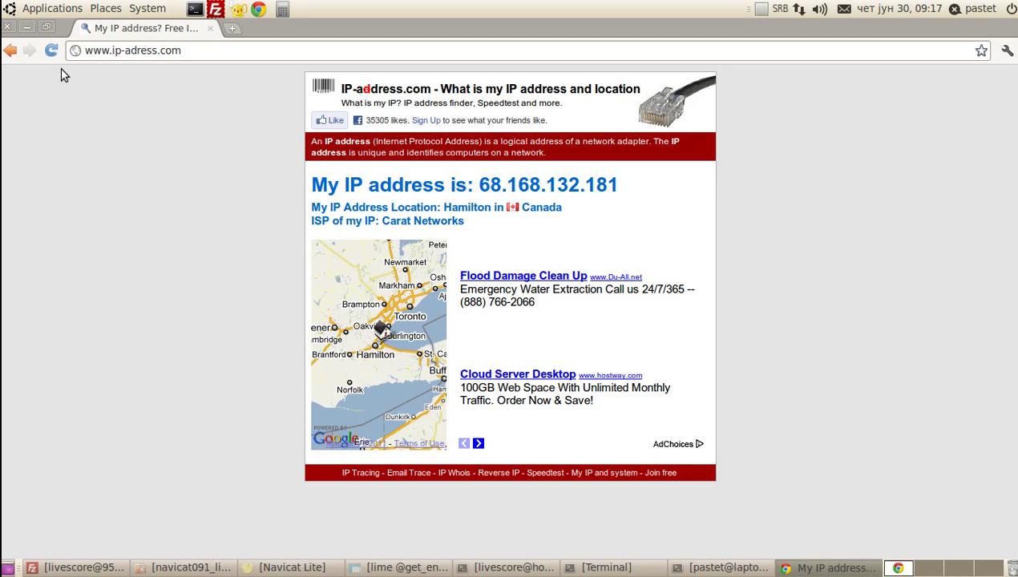
left_click(7, 29)
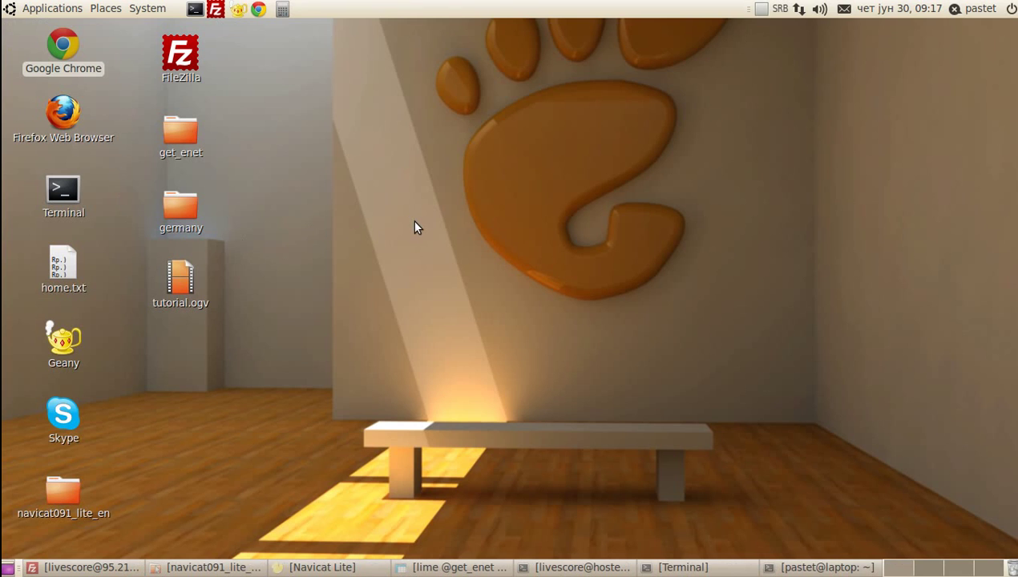